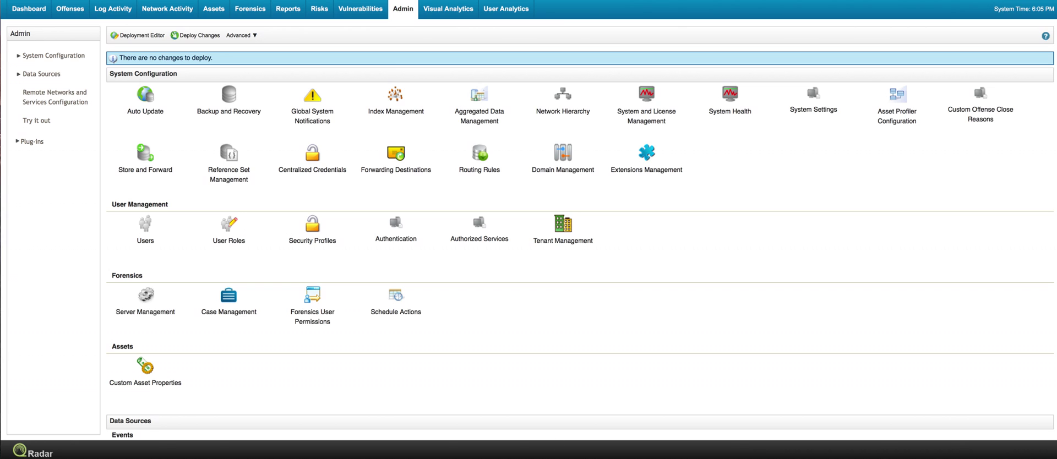
- Clear the terminal and rerun 'sudo tcpdump -ttttnnr irc.pcap' from history
key(super+Tab)
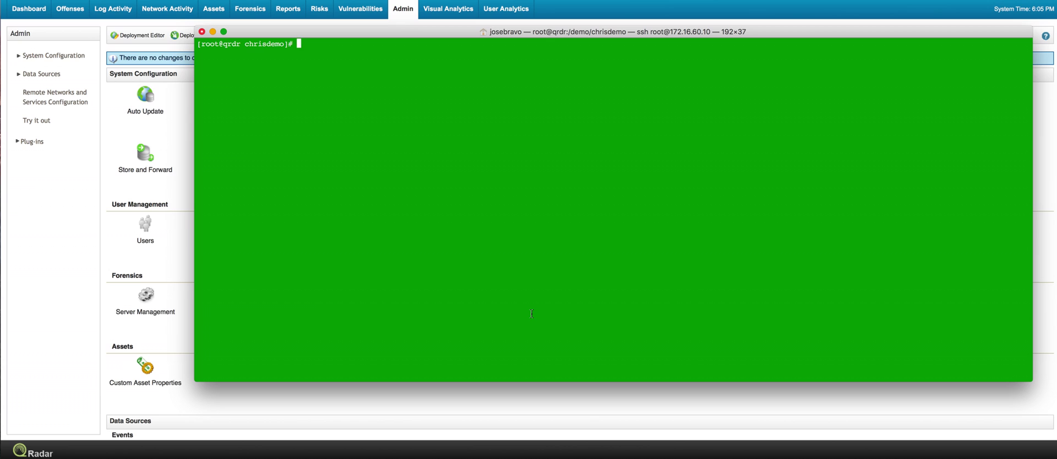
text(clear)
key(Up)
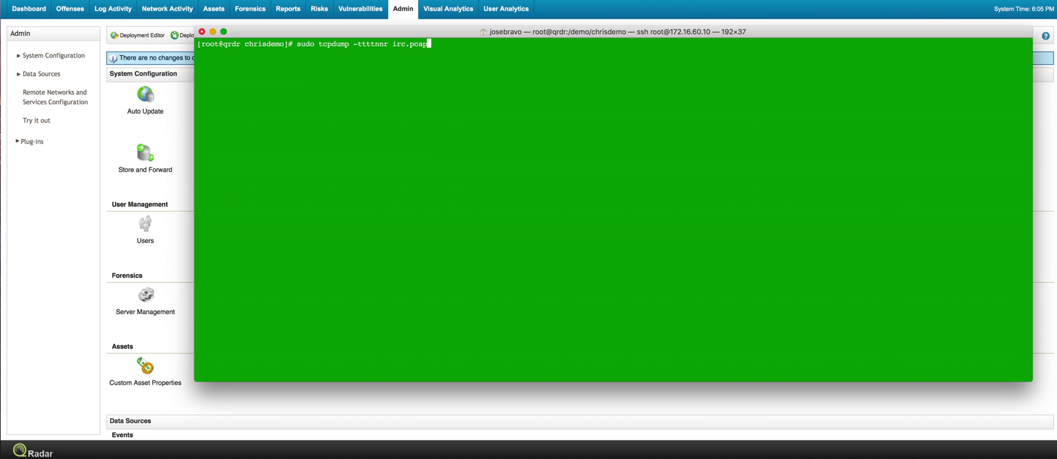
key(Return)
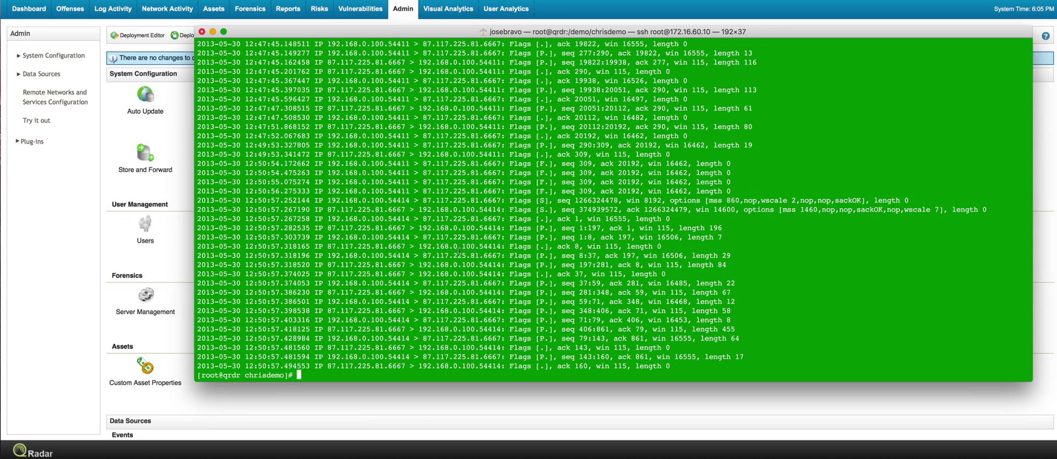
- Scroll back through the port-6667 packets, briefly highlighting internal host 192.168.0.100
scroll(543, 256, up, 4)
scroll(496, 253, up, 4)
scroll(460, 251, up, 3)
scroll(474, 252, up, 3)
scroll(496, 255, up, 4)
scroll(516, 258, up, 3)
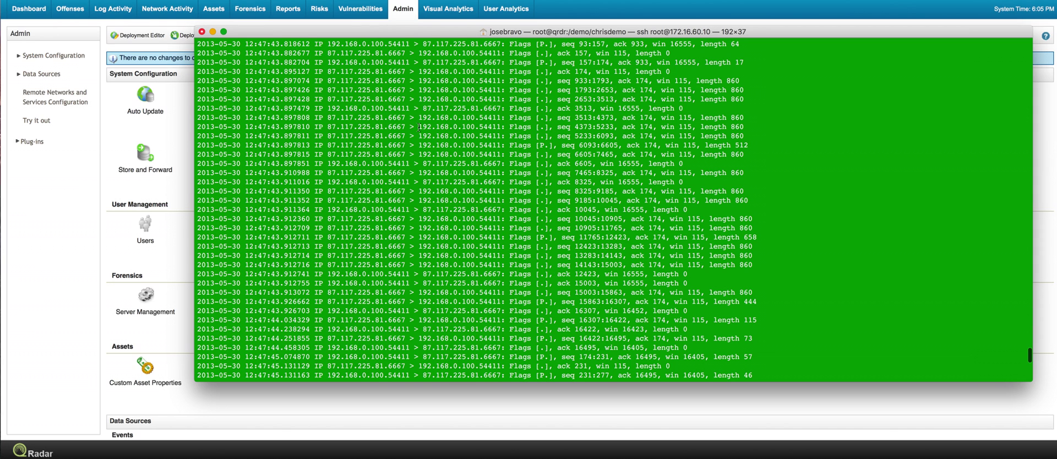
drag(419, 127, 481, 126)
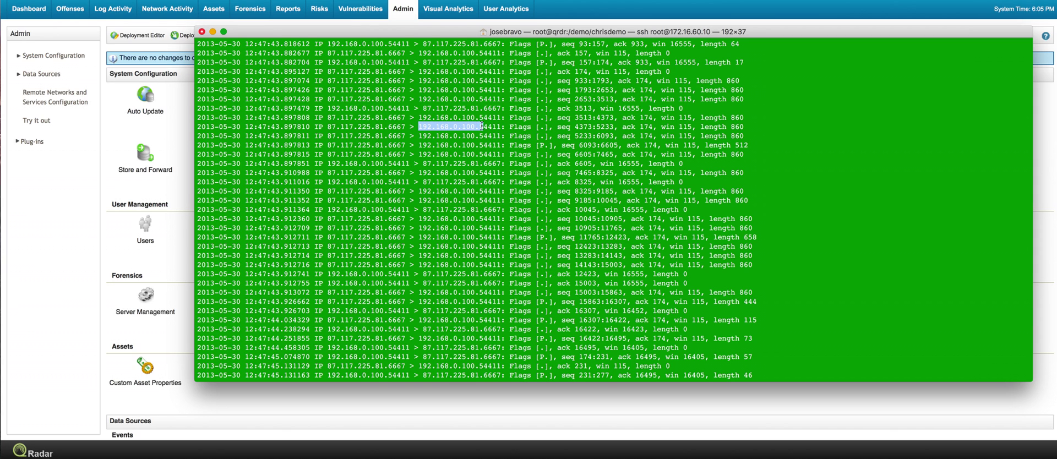
drag(482, 126, 420, 127)
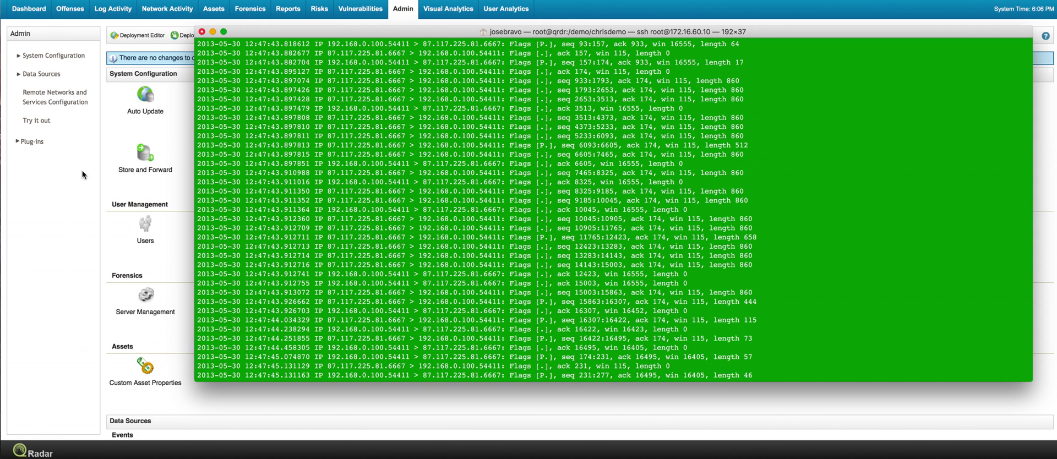
click(82, 170)
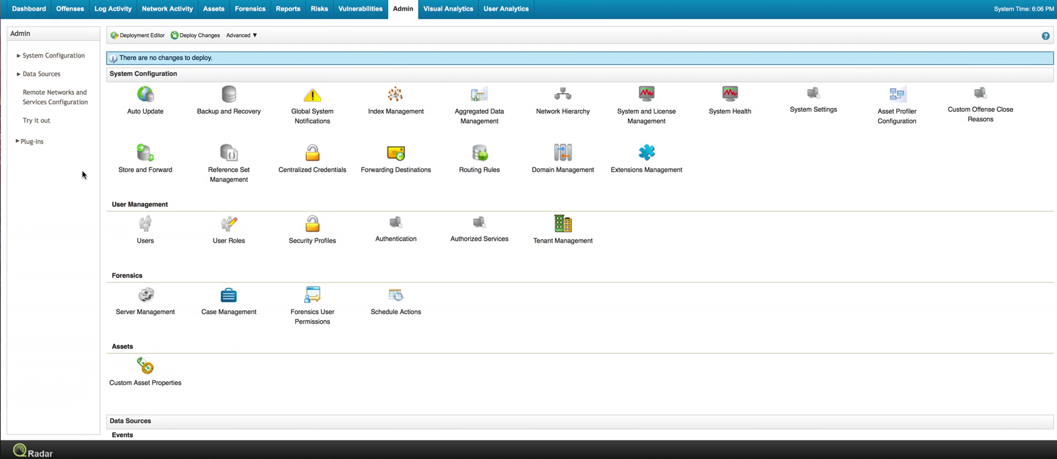
click(562, 99)
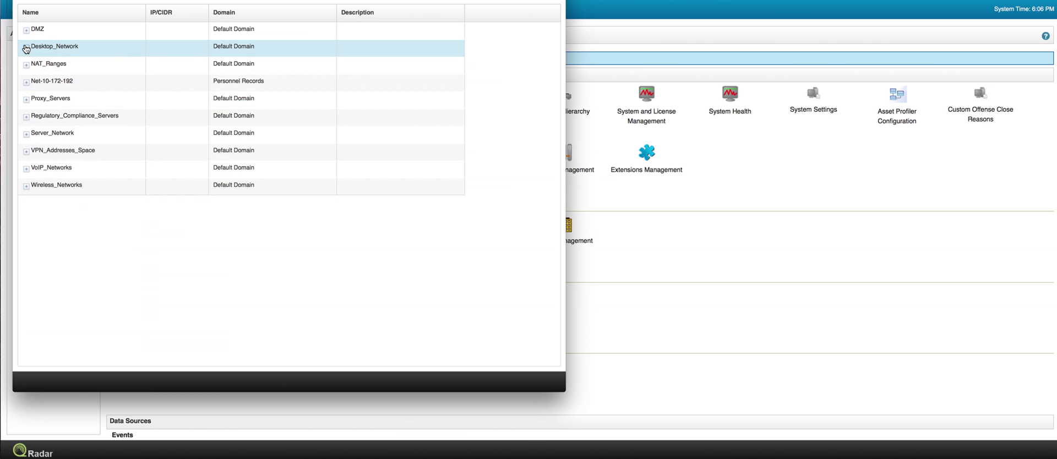
click(26, 48)
click(59, 64)
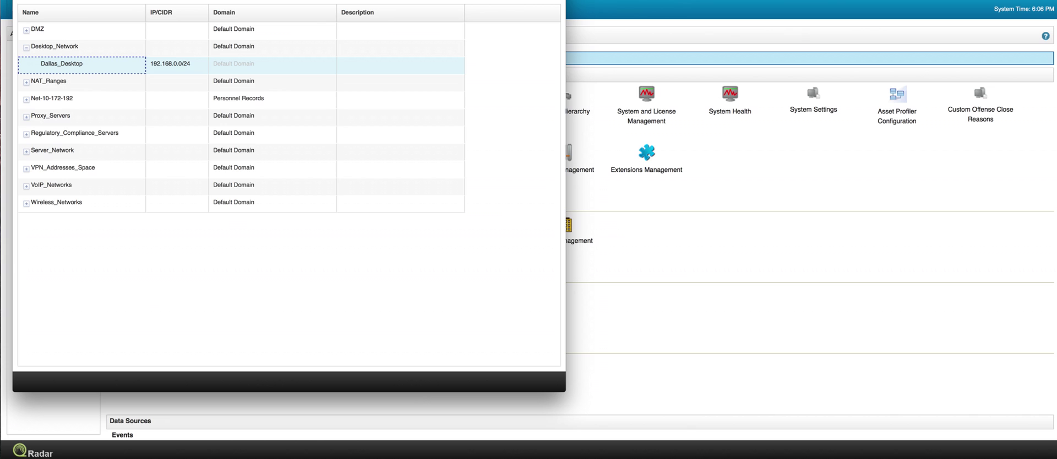
click(75, 87)
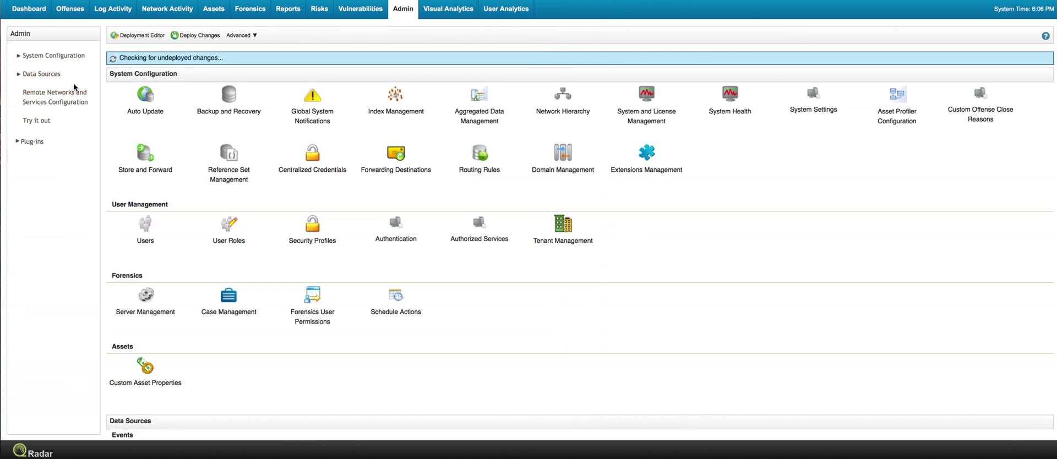
- Launch ./siem4.sh to replay irc.pcap over eth1 toward the botnet C&C
key(super+Tab)
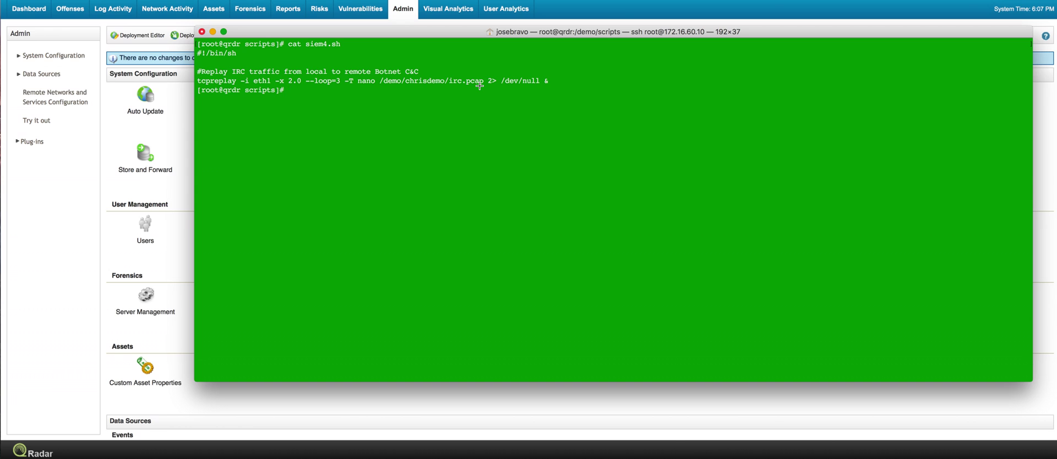
text(./siem4.sh)
key(Return)
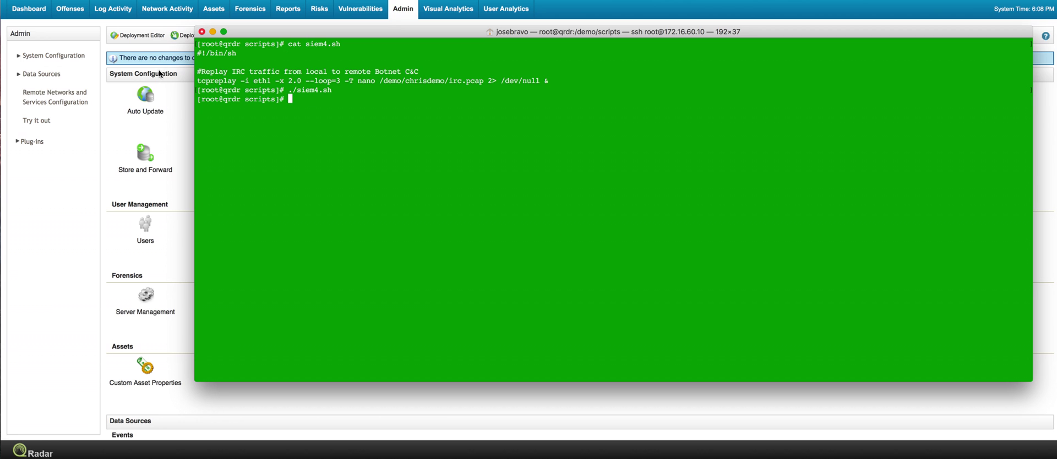
- View the 37 botnetActivity flows from 192.168.0.100, widening Application to show Chat.IRC
click(173, 11)
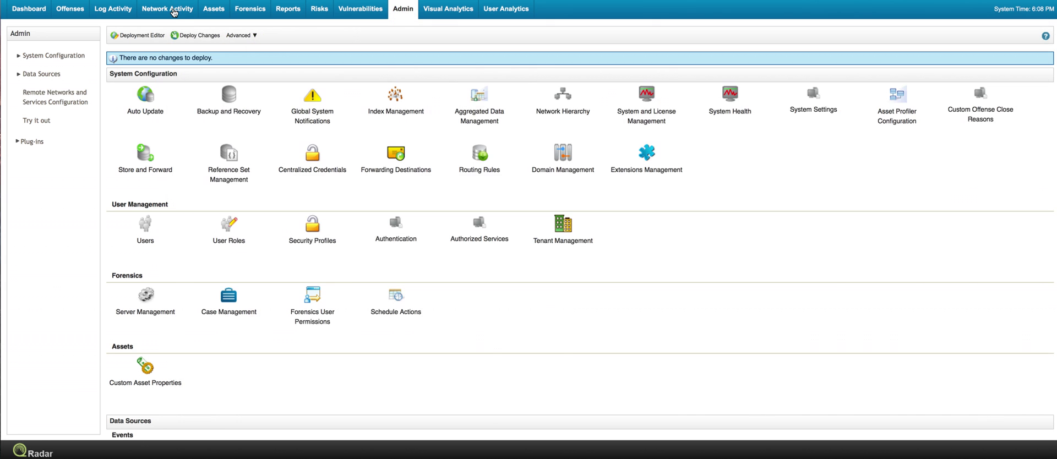
click(173, 11)
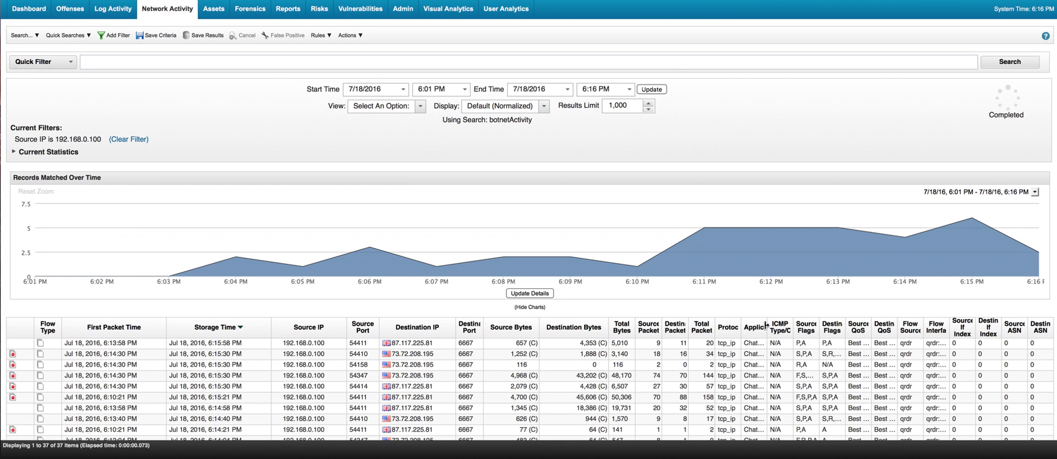
drag(767, 329, 789, 327)
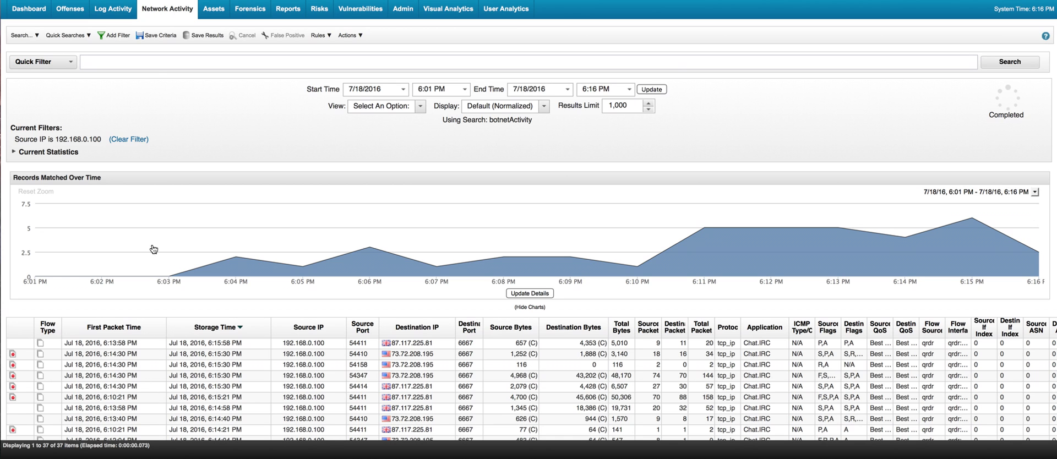
- Open offense 229, the botnet command-and-control connection from 192.168.0.100, from the Offenses list
click(71, 11)
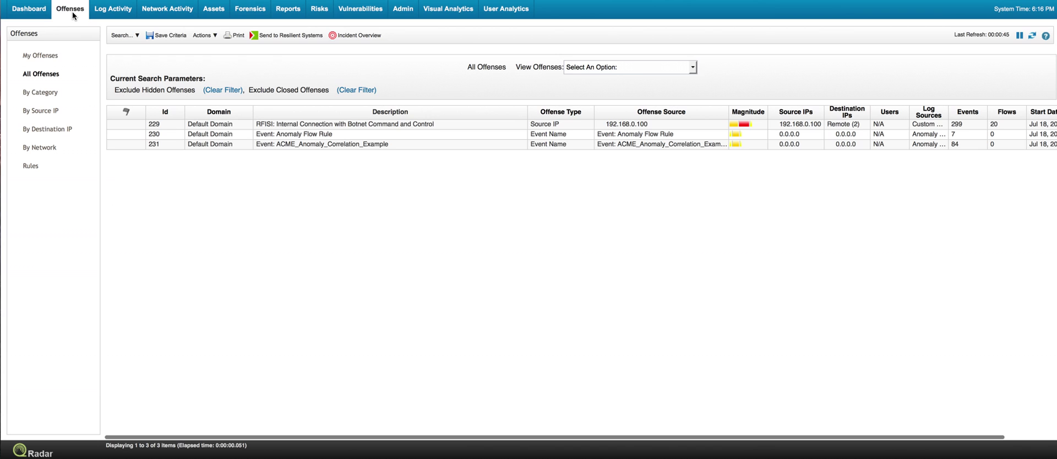
click(270, 128)
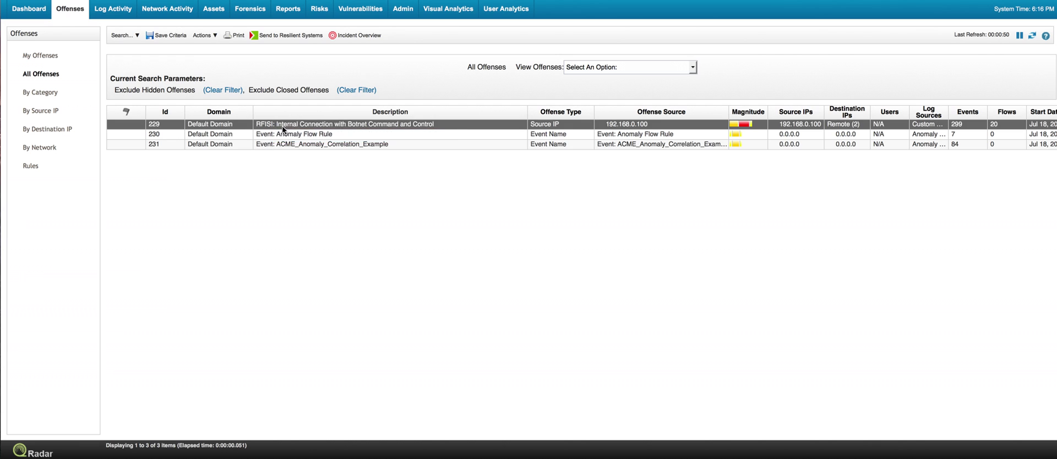
double_click(348, 125)
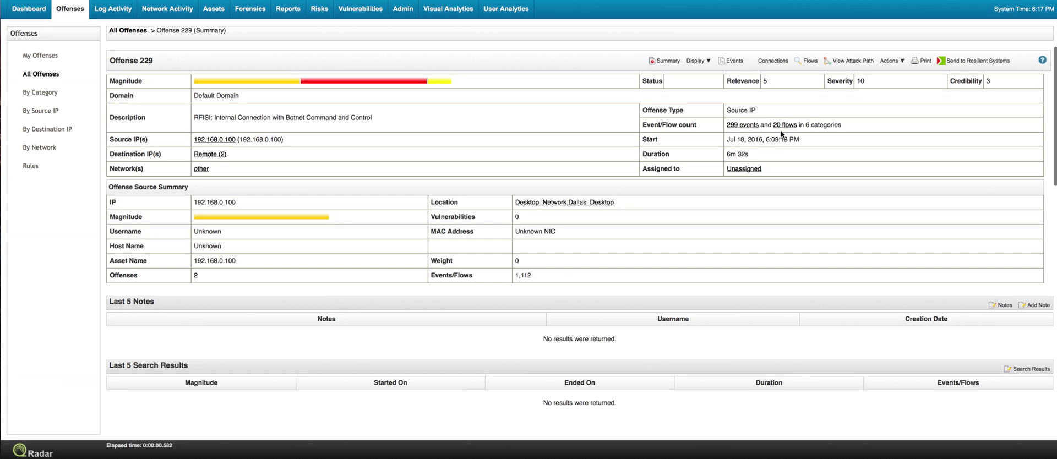
click(698, 62)
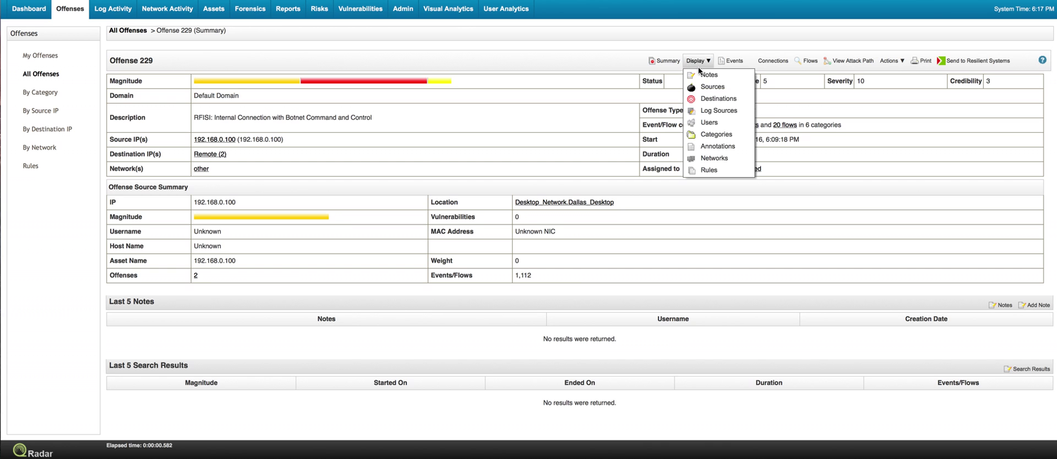
- List offense 229's contributing rules and open the RFISI botnet C&C rule
click(695, 171)
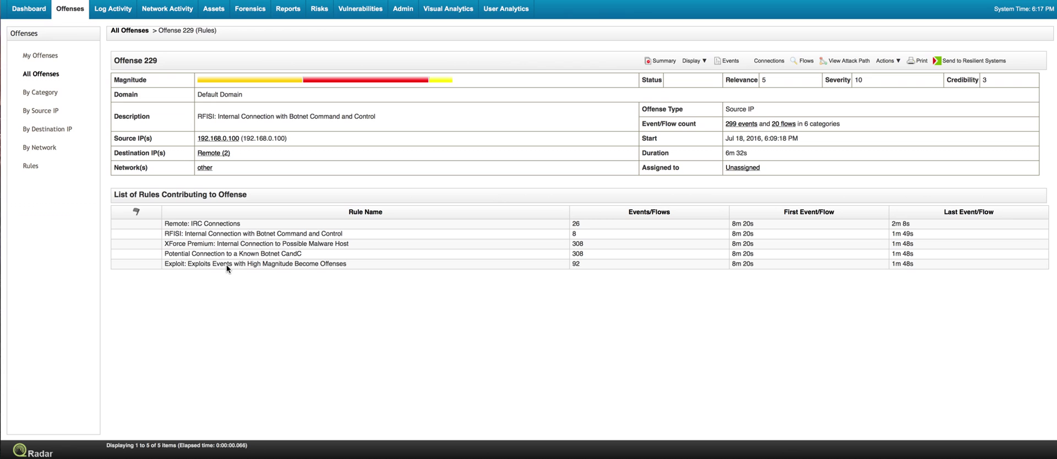
click(200, 226)
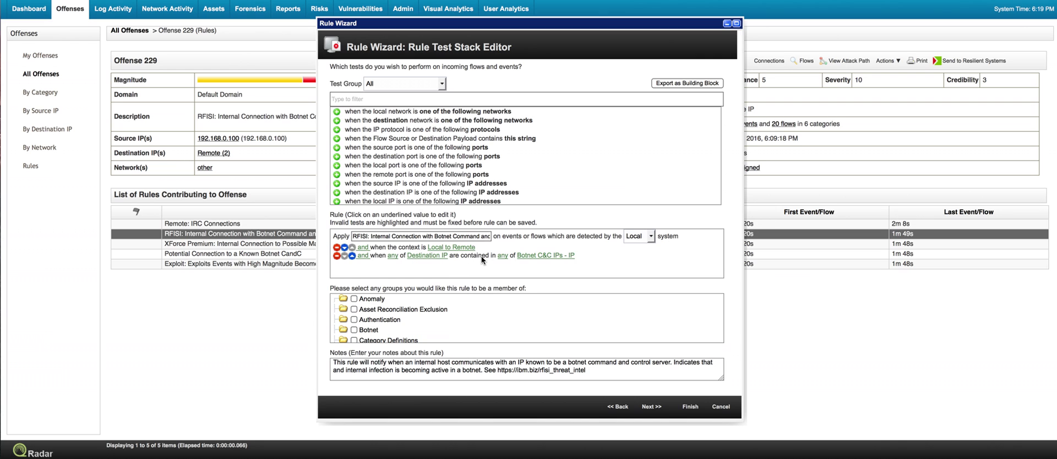
- Inspect the XForce Premium and Known Botnet CandC rules in the Rule Wizard
click(224, 243)
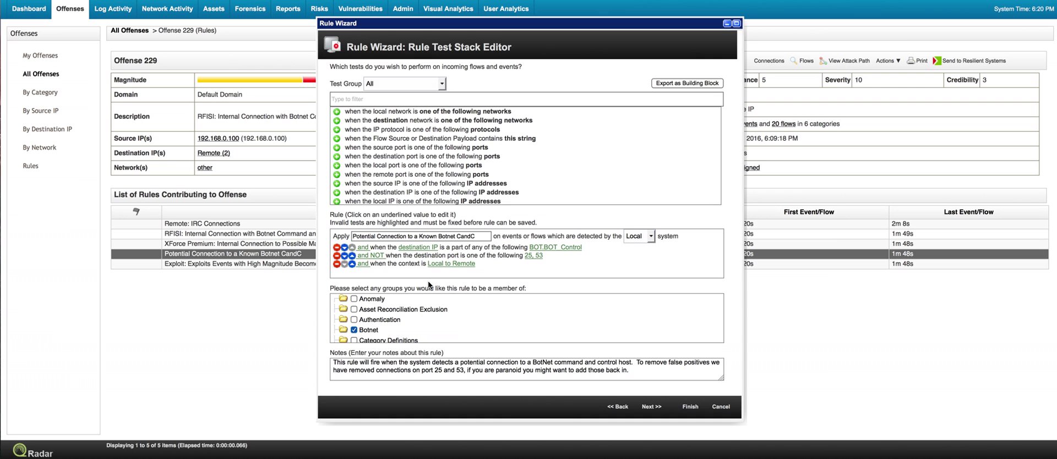
- Check the Exploit rule, then review the offense's categories, events, IRC flows and annotations
key(Down)
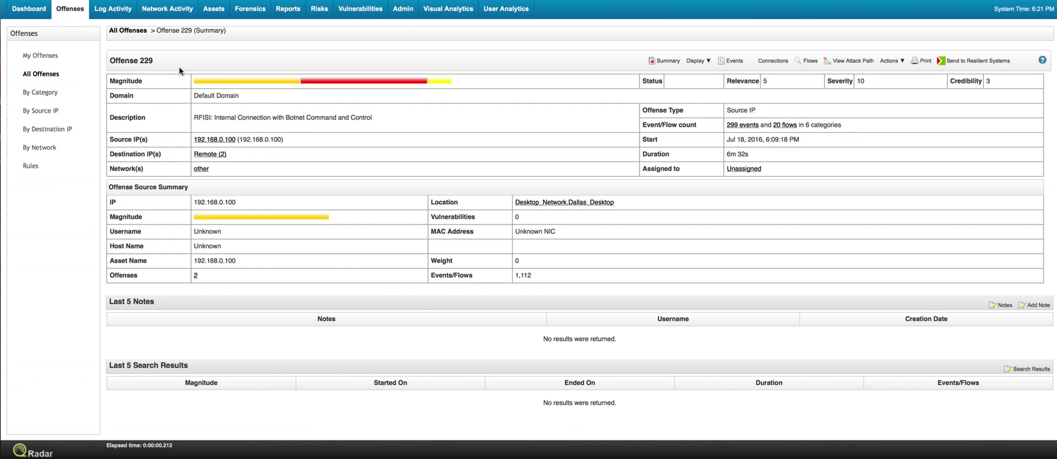
scroll(256, 168, down, 5)
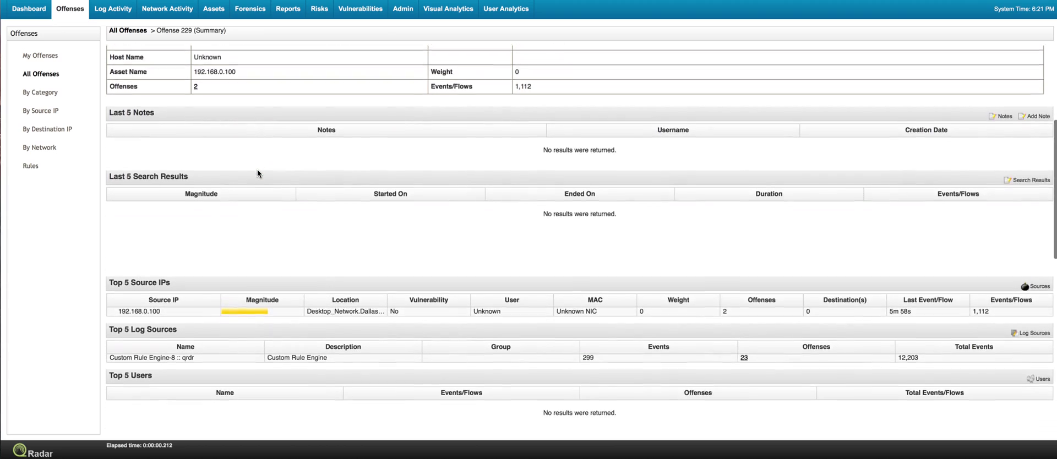
scroll(257, 168, down, 2)
scroll(256, 169, down, 2)
scroll(257, 168, down, 3)
scroll(258, 172, down, 1)
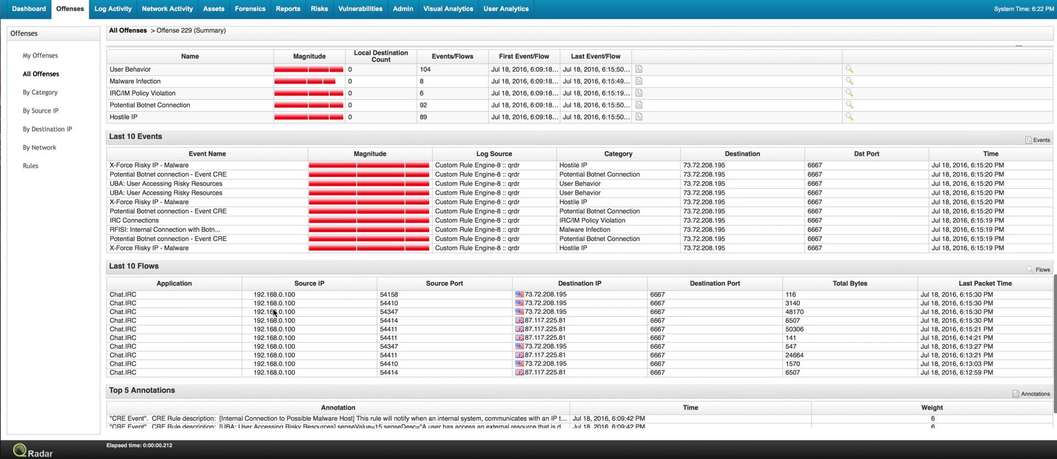
scroll(235, 321, down, 1)
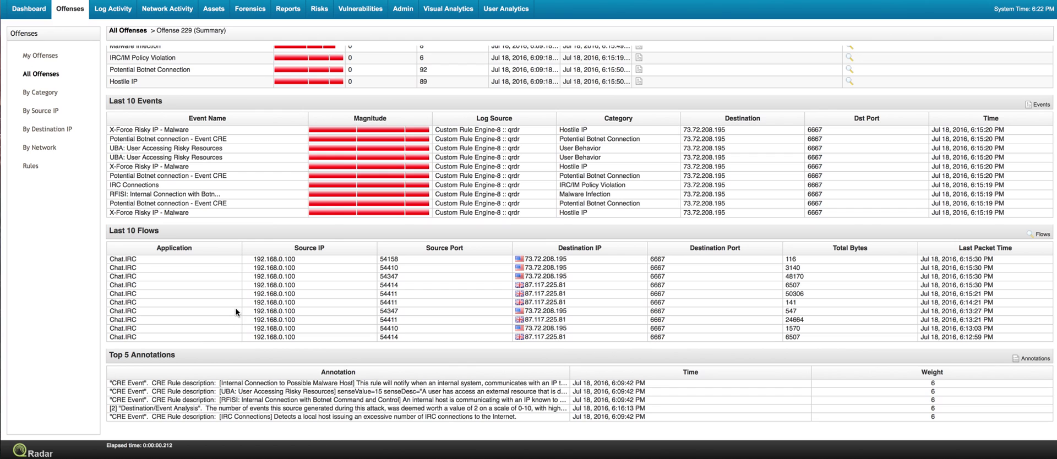
scroll(291, 260, up, 10)
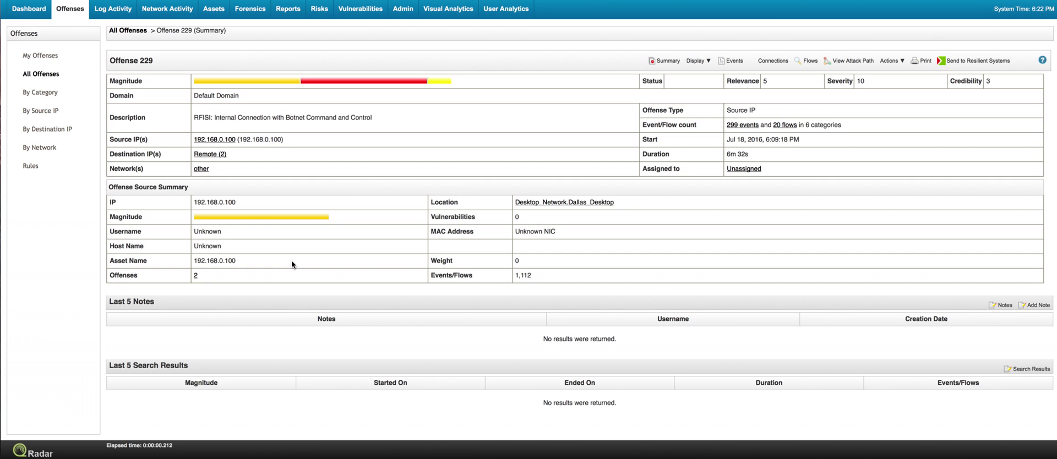